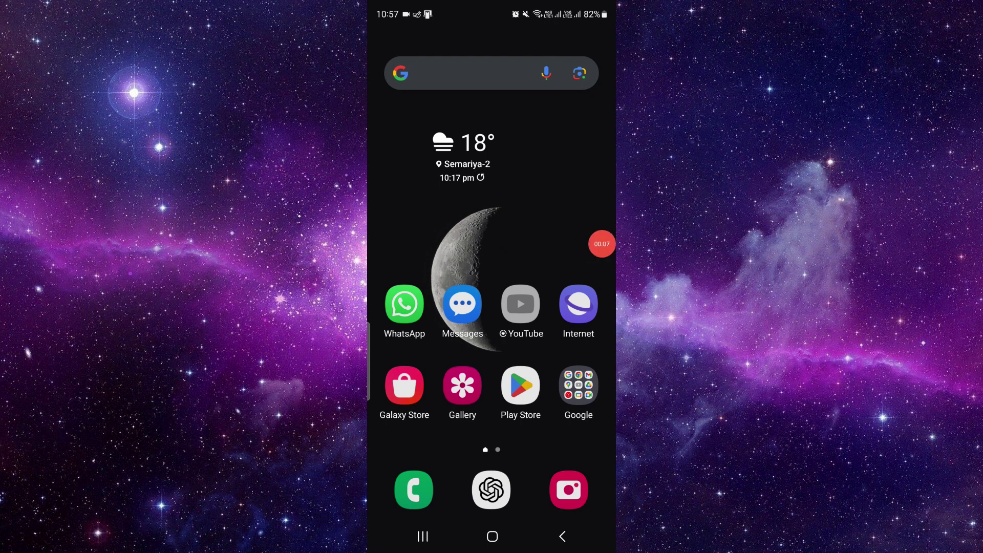
Step: Browse the app drawer, return home, and search Google for 'weplay app'
{"action": "left_click_drag", "start_coordinate": [491, 422], "coordinate": [492, 192]}
{"action": "left_click_drag", "start_coordinate": [576, 231], "coordinate": [423, 231]}
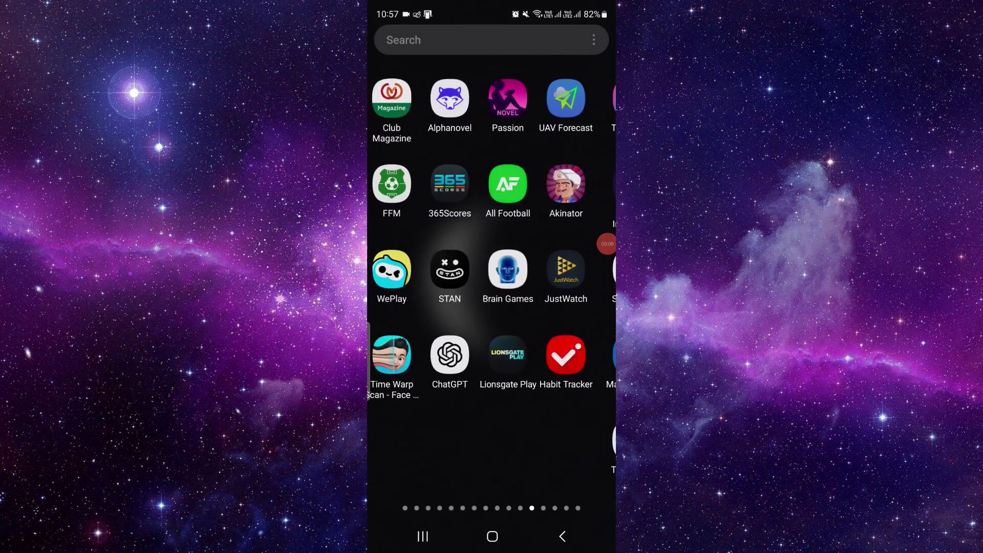
{"action": "mouse_move", "coordinate": [602, 245]}
{"action": "left_mouse_down"}
{"action": "mouse_move", "coordinate": [484, 298]}
{"action": "mouse_move", "coordinate": [390, 244]}
{"action": "mouse_move", "coordinate": [381, 223]}
{"action": "left_mouse_up"}
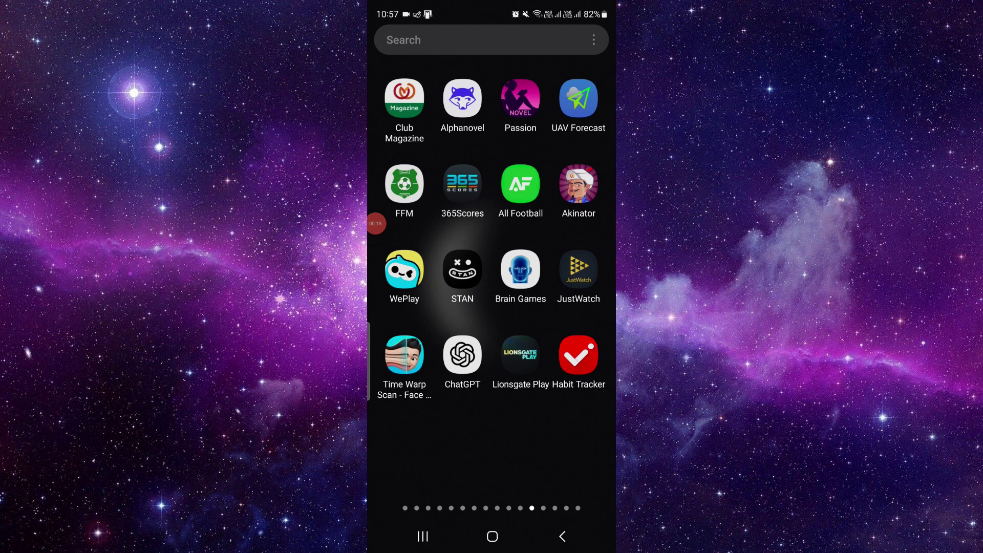
{"action": "left_click", "coordinate": [492, 537]}
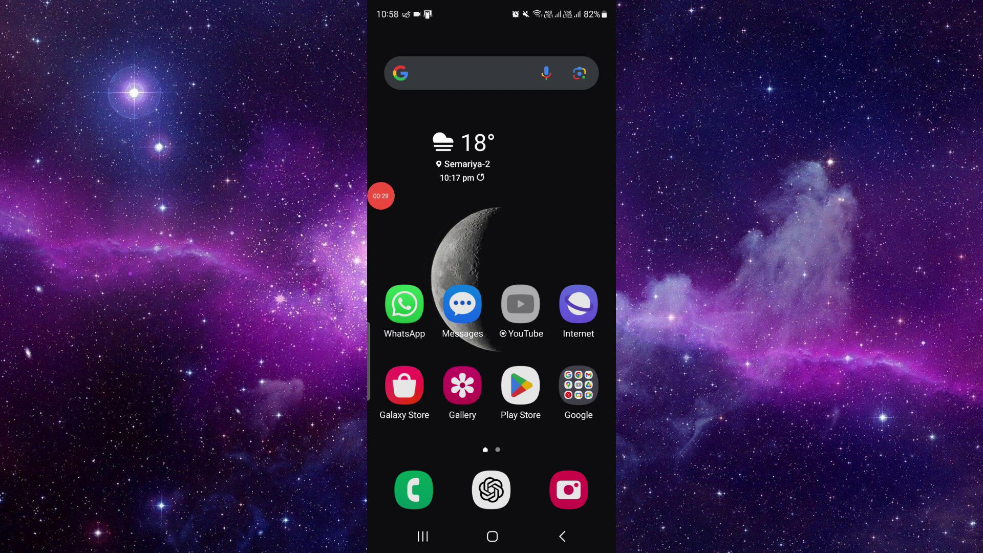
{"action": "left_click", "coordinate": [469, 73]}
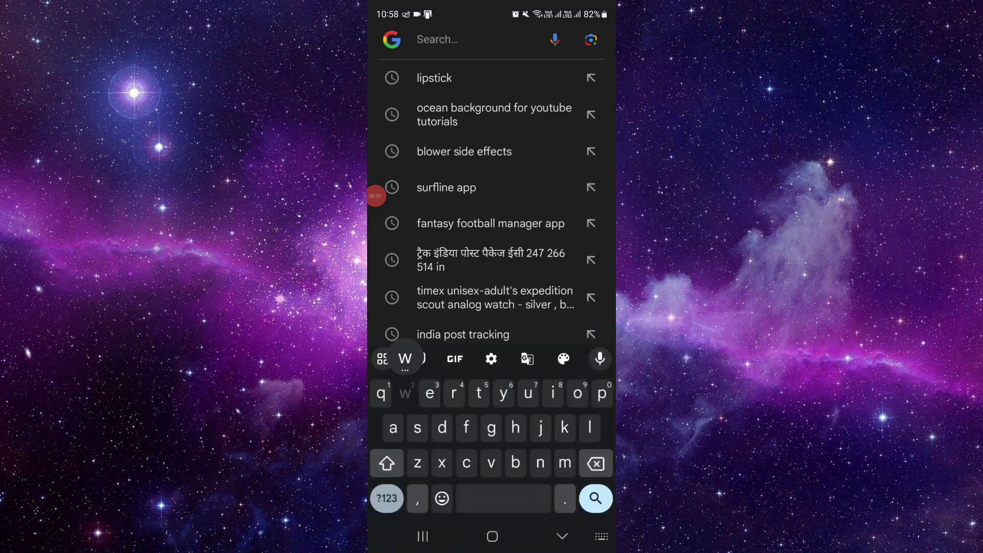
{"action": "type", "text": "weplay"}
{"action": "left_click", "coordinate": [441, 78]}
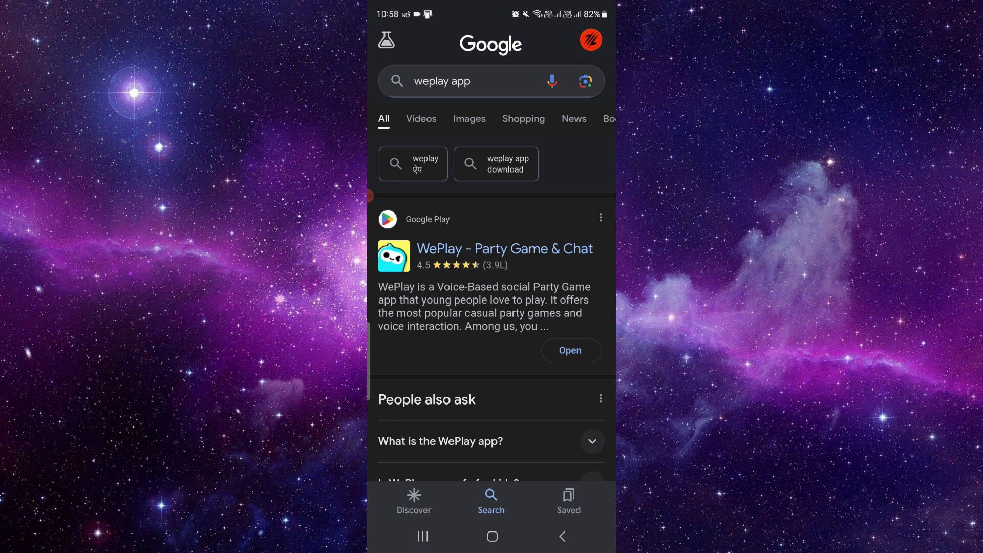
Step: Open the WePlay – Party Game & Chat Play Store listing, then return to the home screen
{"action": "left_click", "coordinate": [492, 254]}
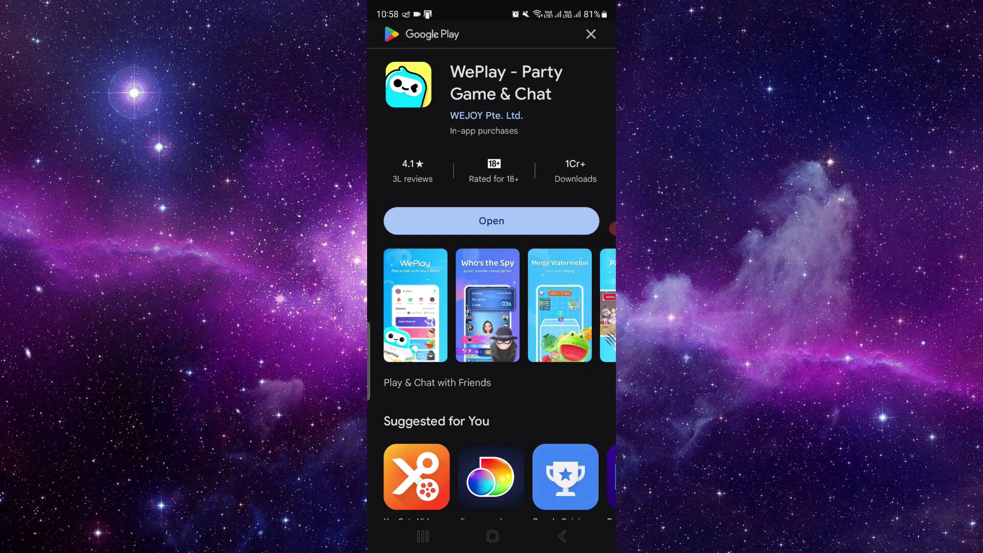
{"action": "left_click_drag", "start_coordinate": [492, 92], "coordinate": [492, 176]}
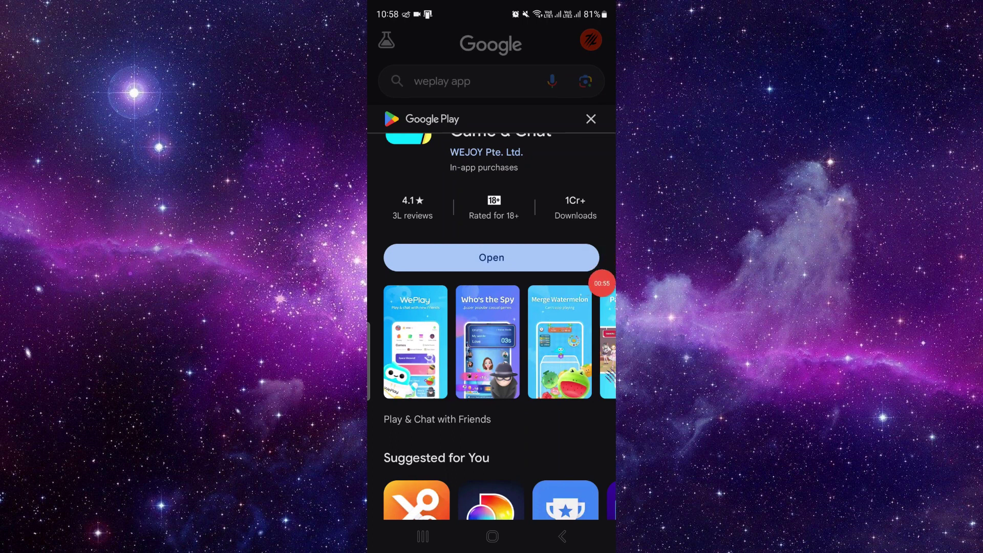
{"action": "left_click", "coordinate": [492, 536]}
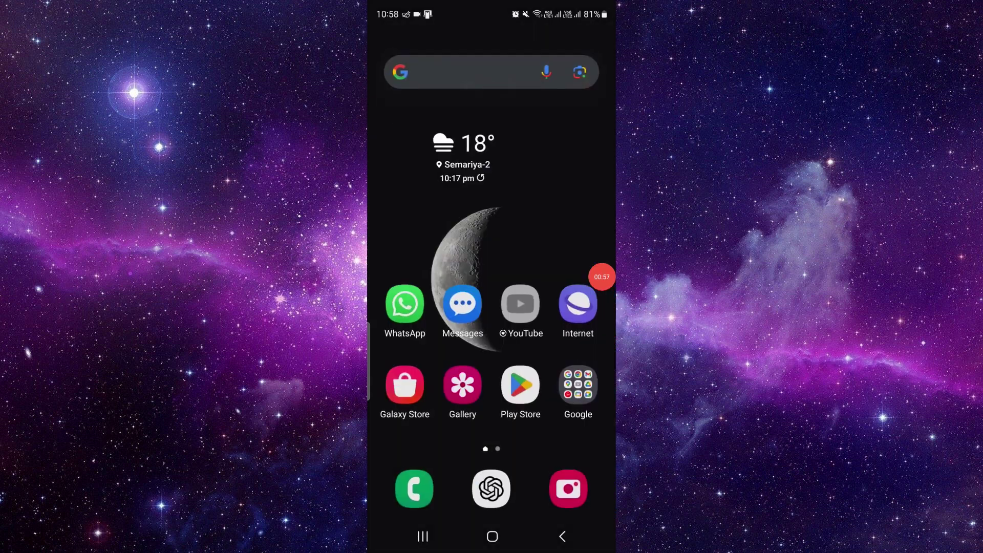